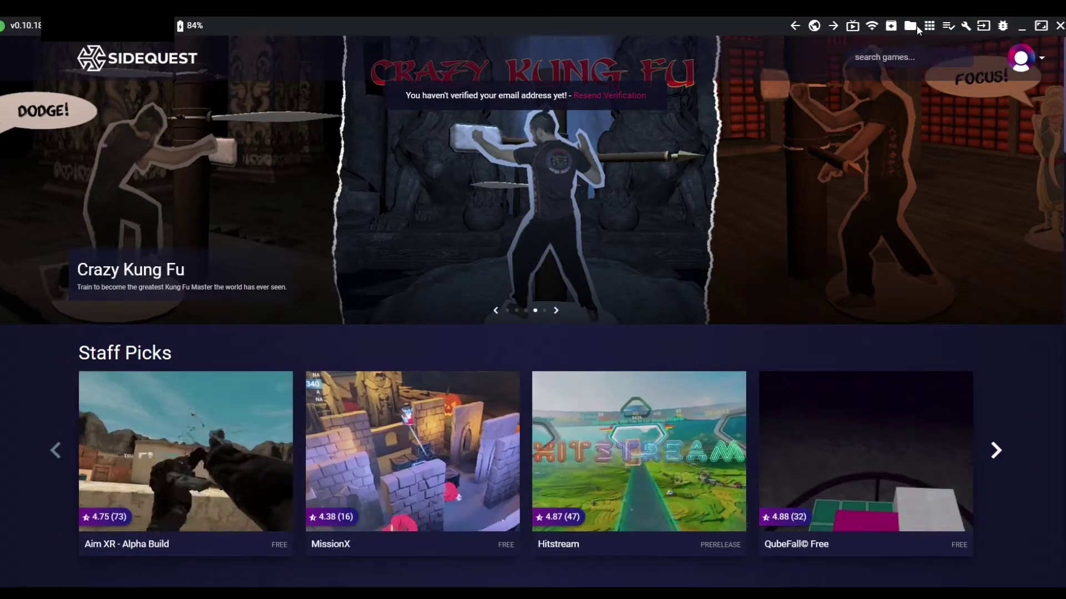
Step: Open the Custom Command option from the Run ADB commands menu
click(982, 28)
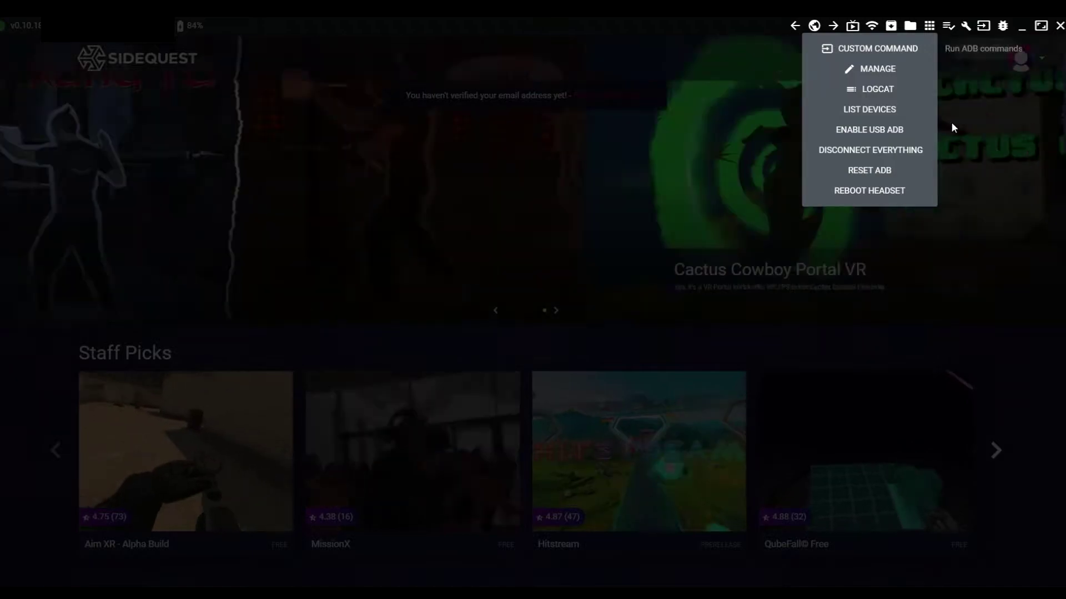
click(899, 49)
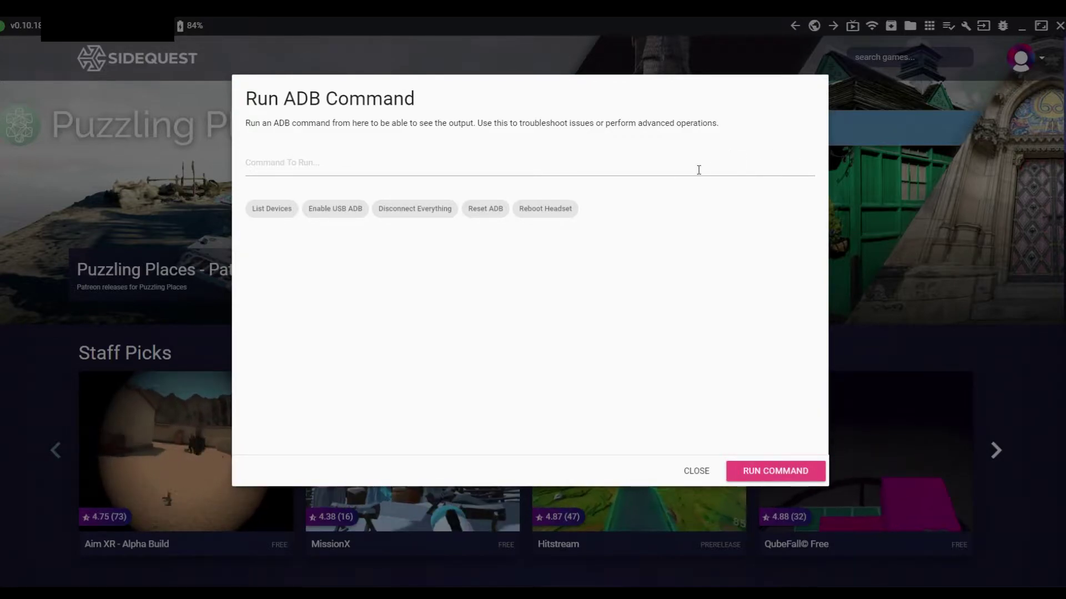
Step: Run 'adb shell setprop debug.oculus.capture.width 1920', then clear the command field
click(674, 168)
text(adb shell setprop debug.oculus.capture.width 1920)
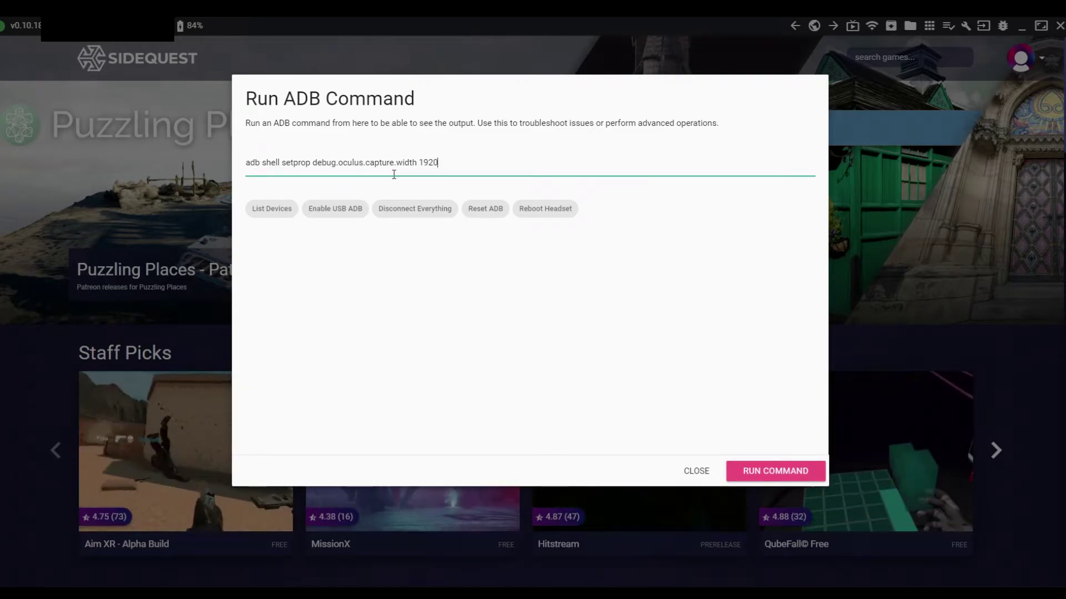
click(788, 472)
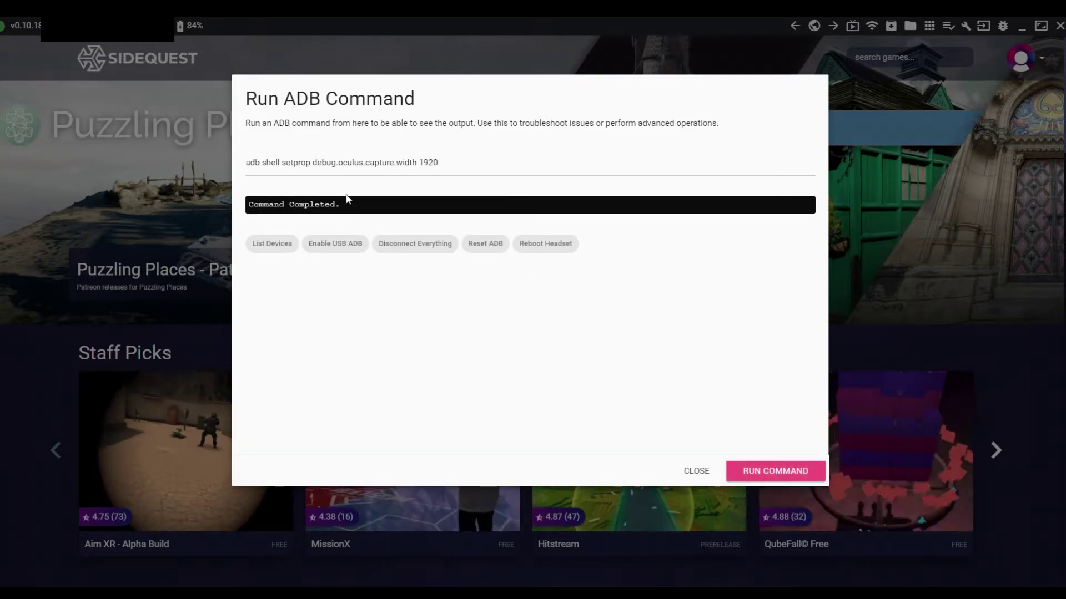
drag(436, 163, 217, 172)
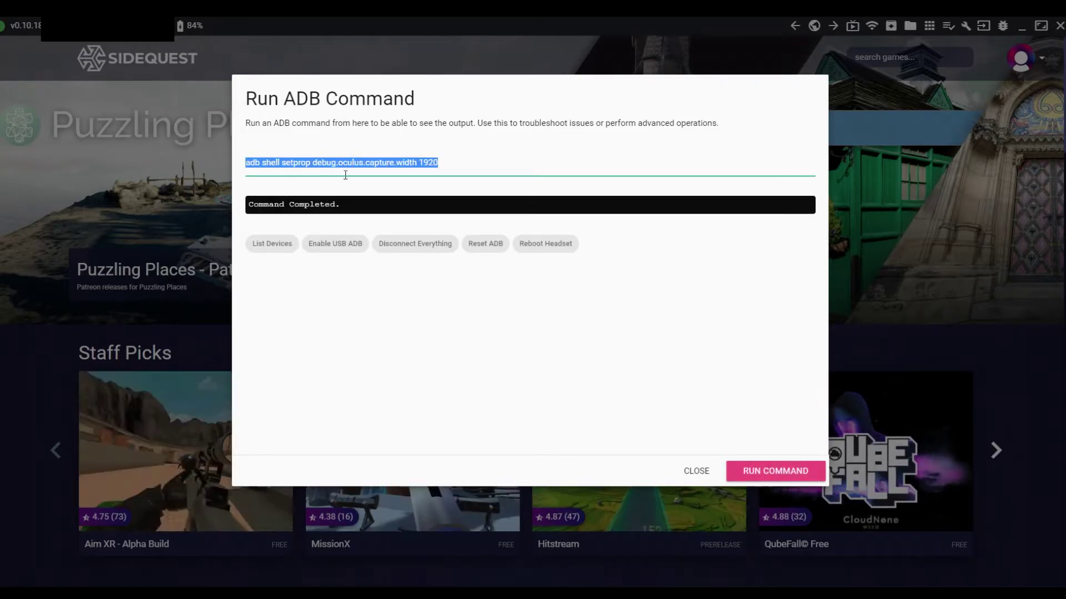
key(BackSpace)
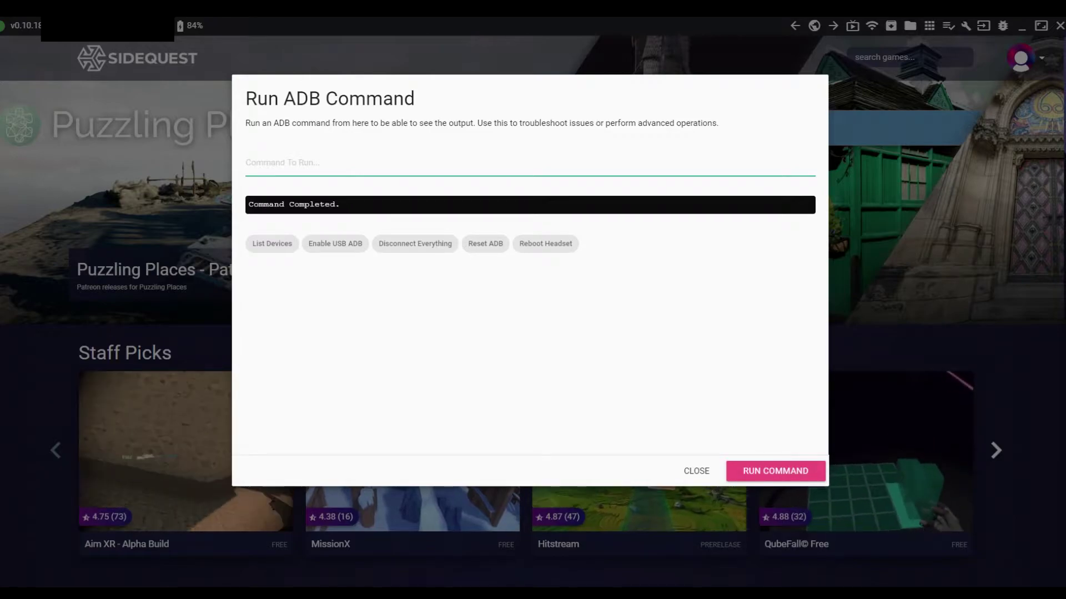
key(Tab)
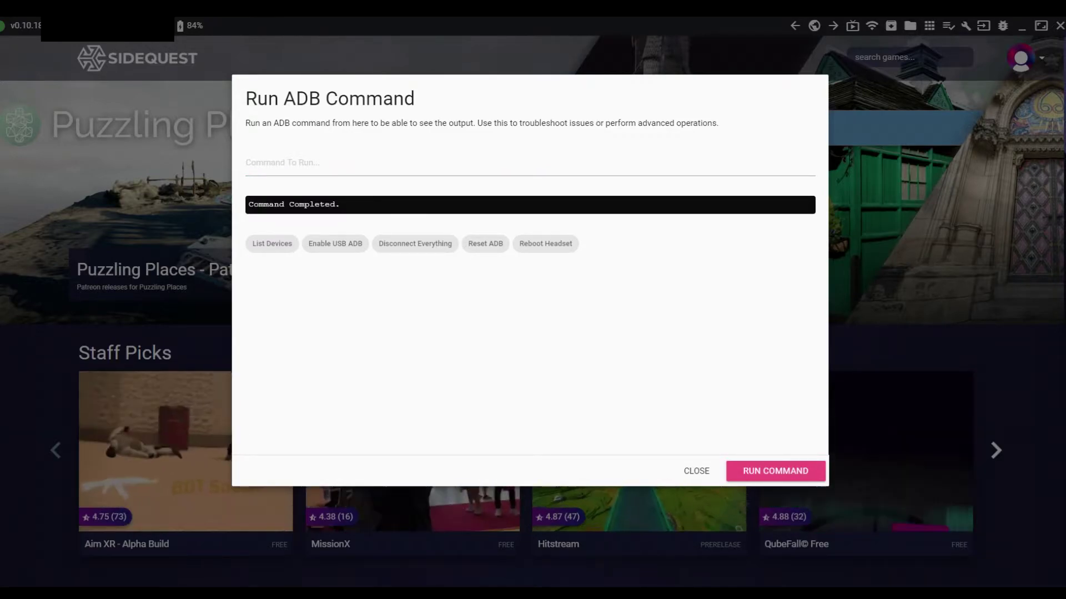
Step: Run 'adb shell setprop debug.oculus.capture.height 1080' on the headset
click(557, 162)
text(adb shell setprop debug.oculus.capture.height 1080)
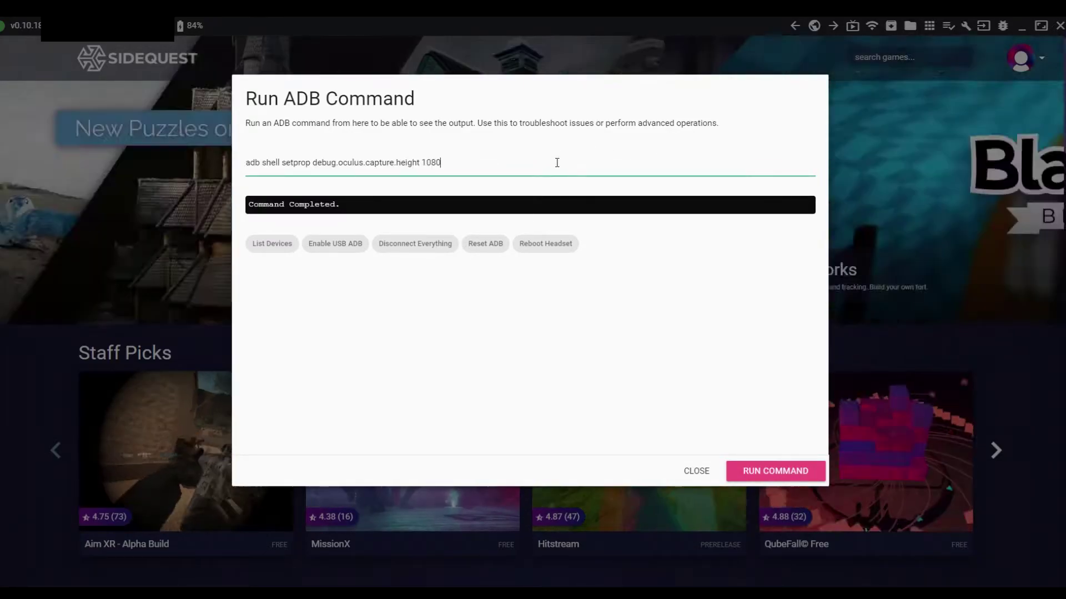
click(789, 472)
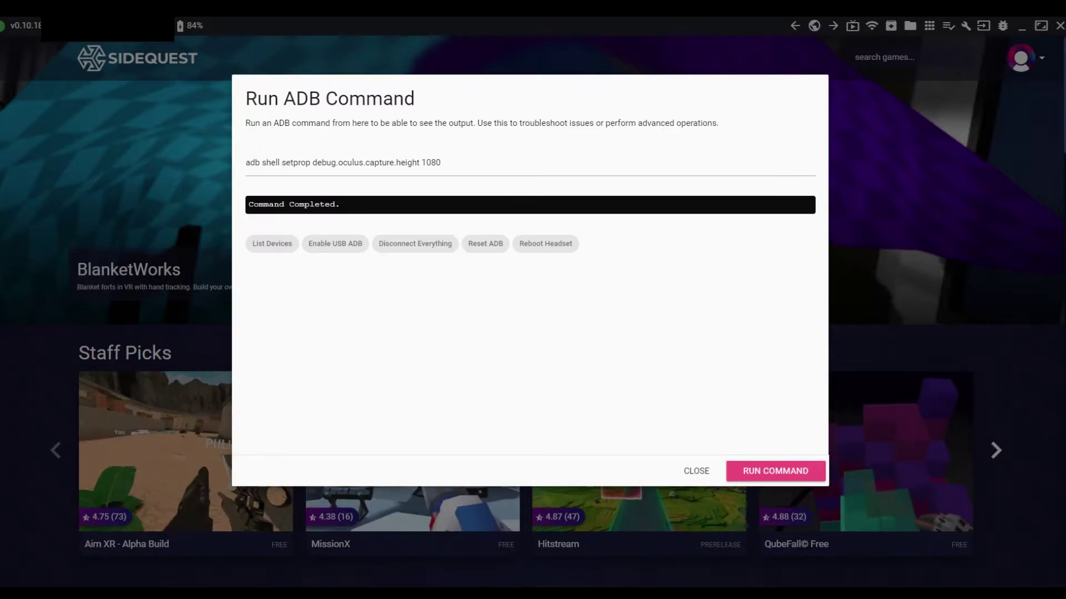
Step: Replace the field text with 'adb shell setprop debug.oculus.capture.bitrate 10000000'
click(445, 170)
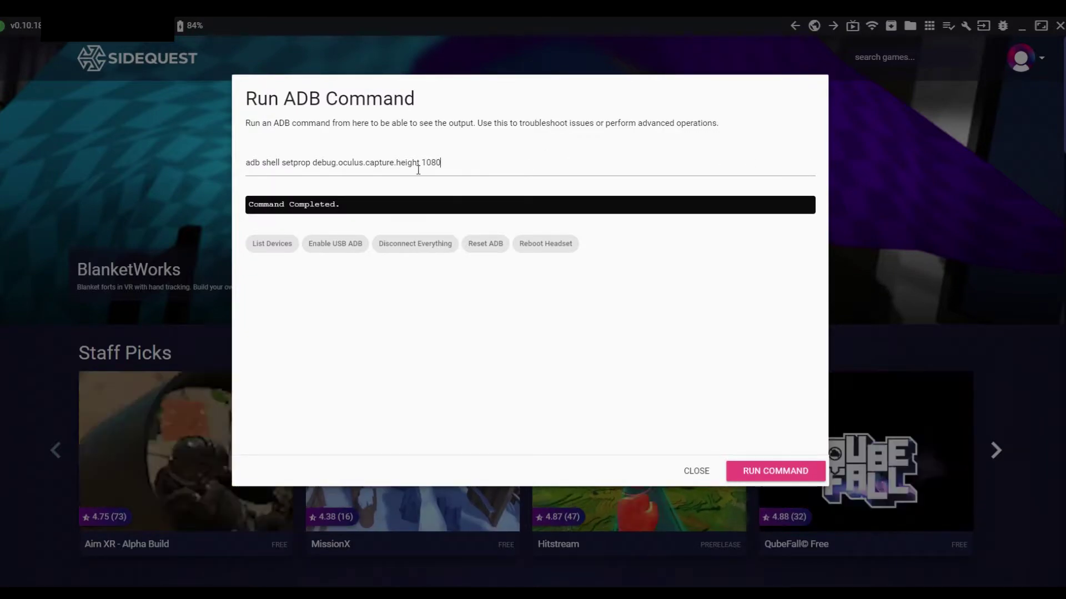
key(ctrl+a)
key(BackSpace)
text(adb shell setprop debug.oculus.capture.bitrate 10000000)
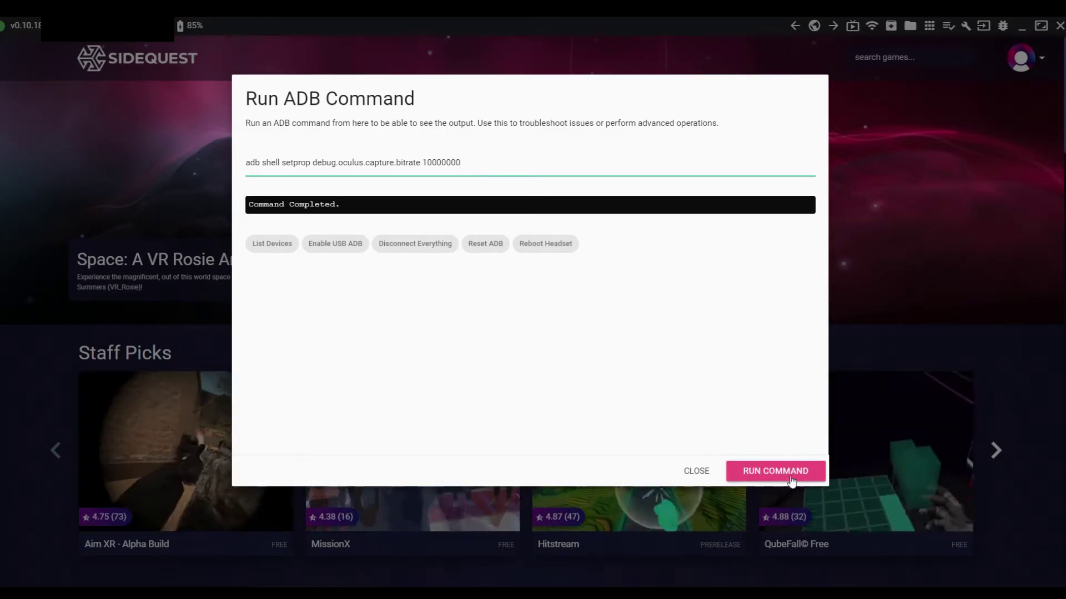
Step: Run the bitrate 10000000 and foveation.level 0 commands, then paste the capture.fps 60 command
click(820, 470)
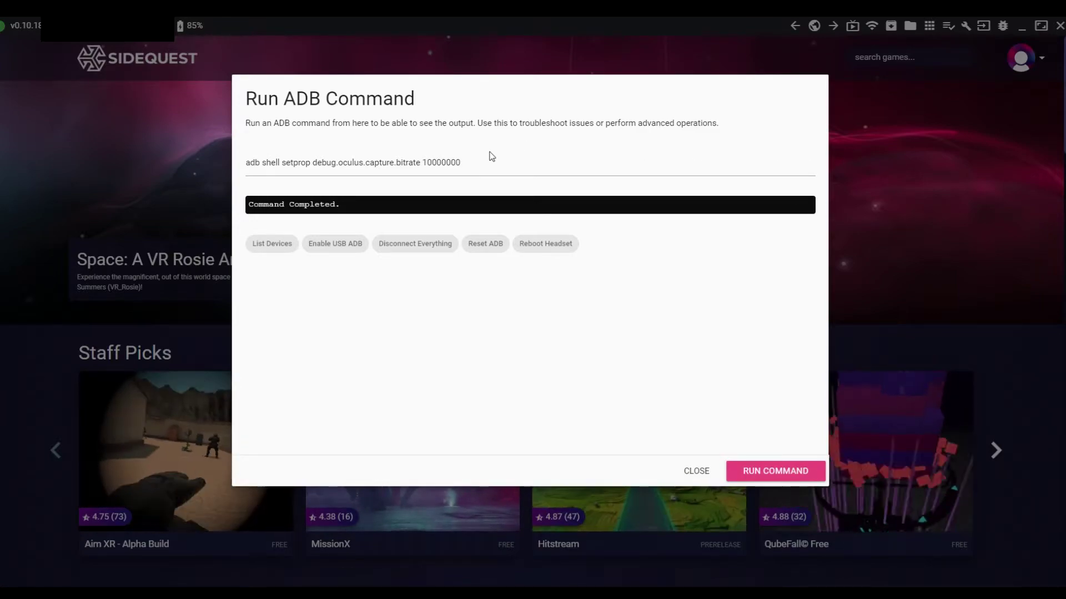
drag(471, 163, 249, 162)
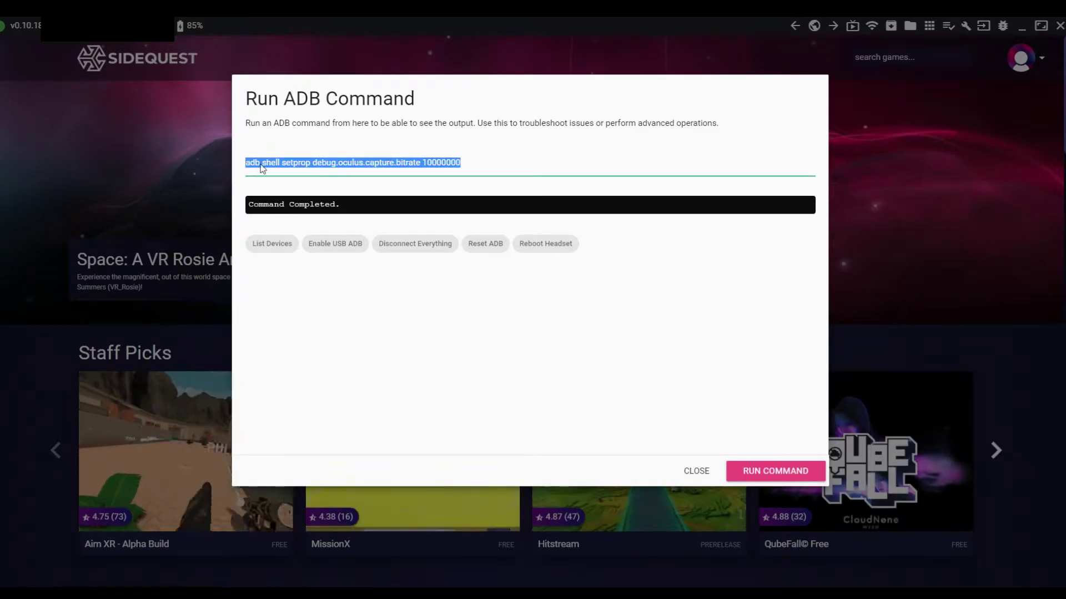
text(adb shell setprop debug.oculus.foveation.level 0)
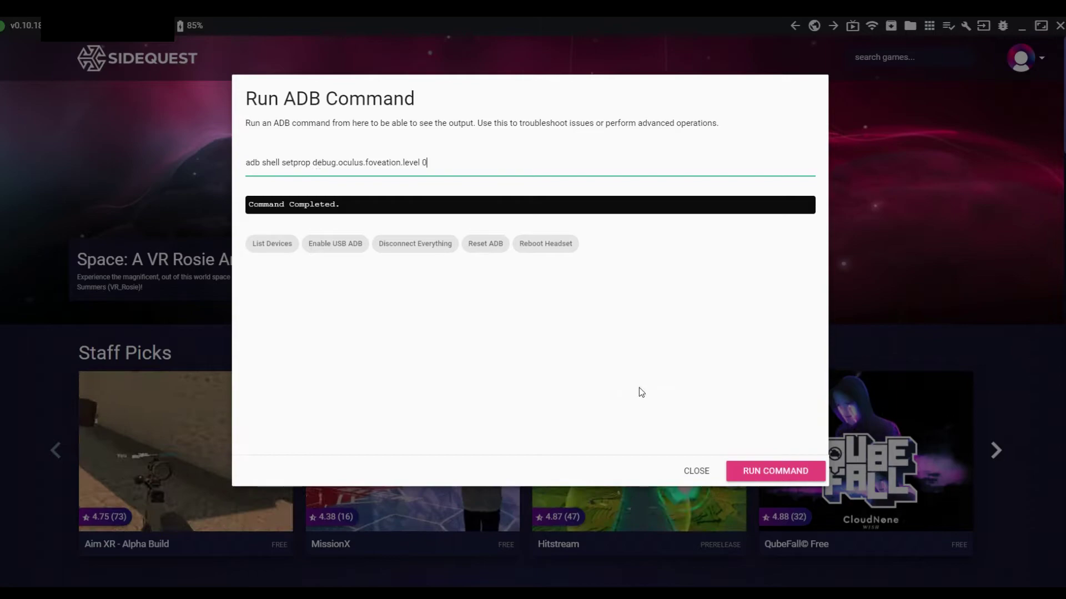
click(773, 472)
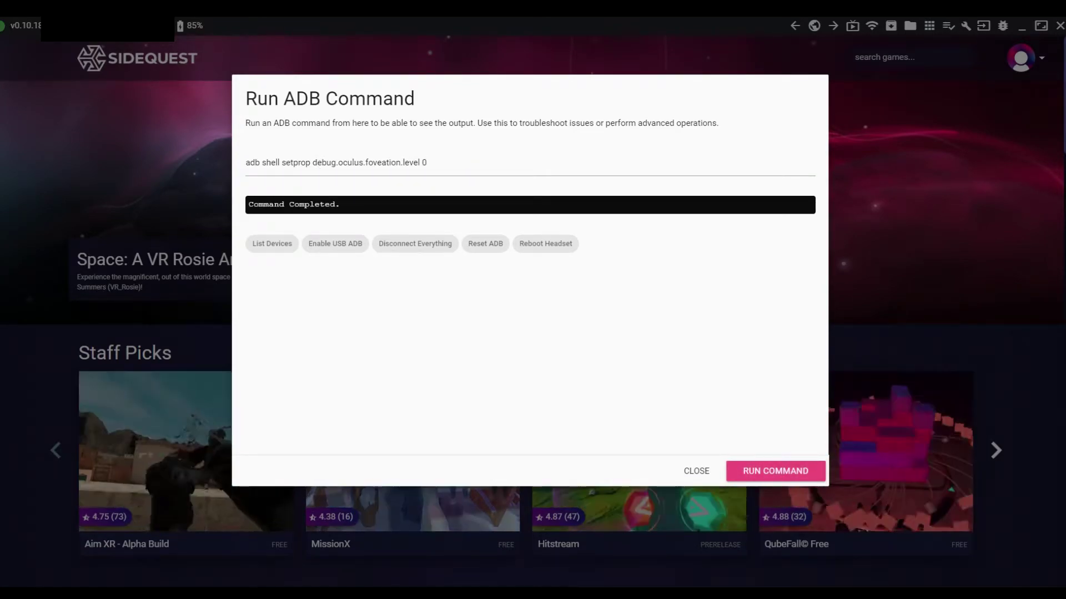
drag(427, 164, 218, 163)
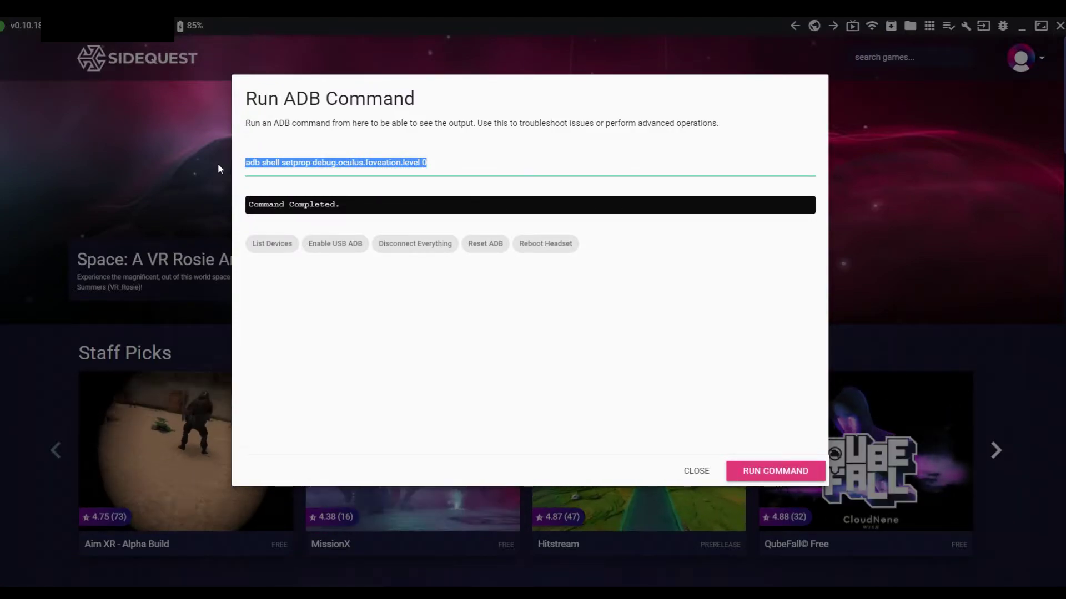
text(adb shell setprop debug.oculus.capture.fps 60)
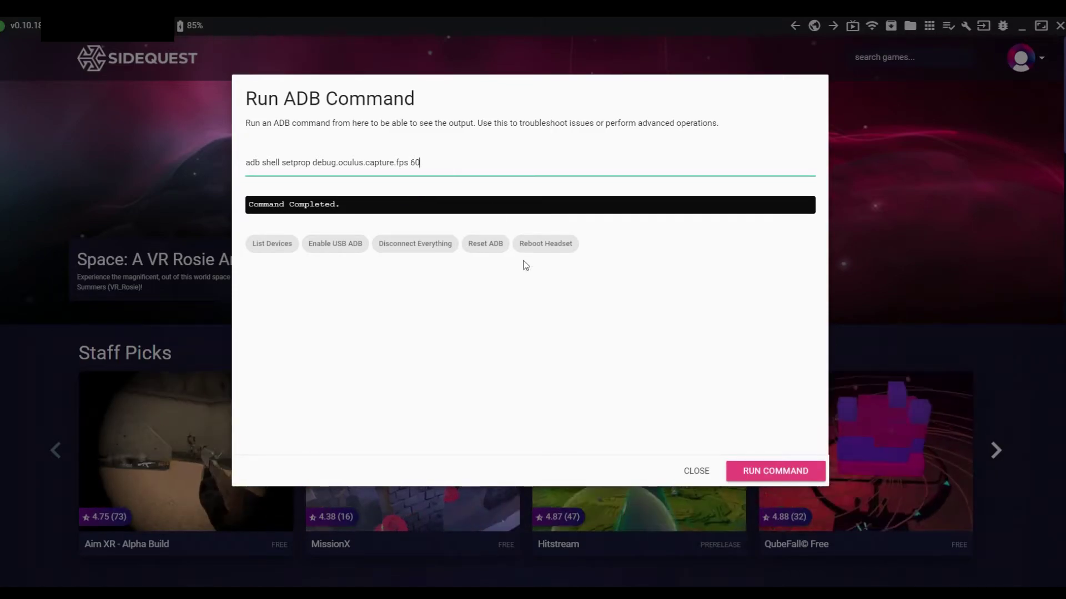
Step: Run the capture.fps 60 command, then run 'adb shell setprop debug.oculus.textureWidth 1920'
click(794, 478)
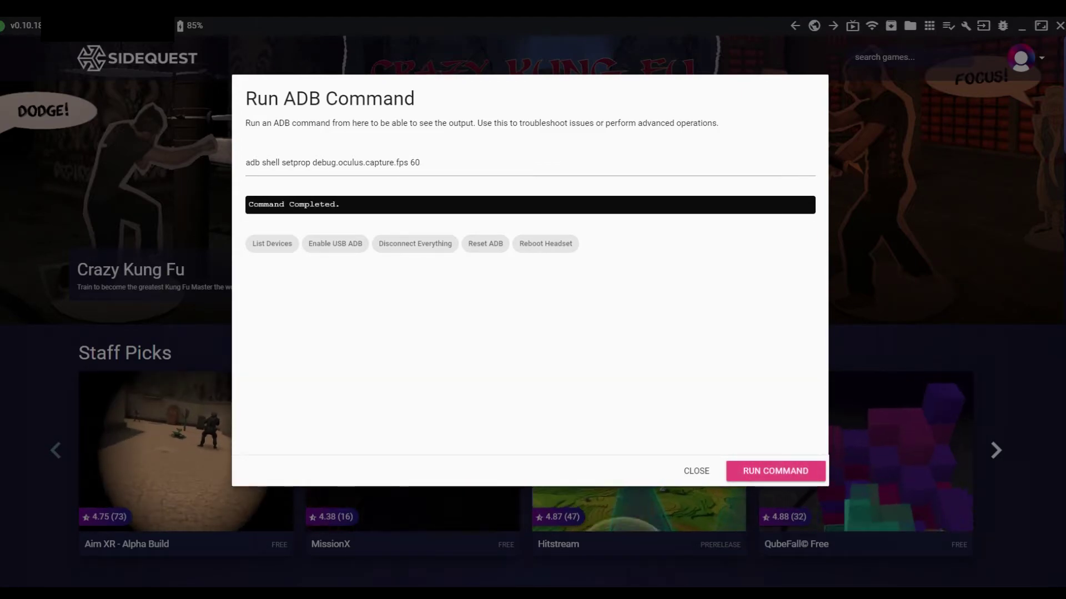
drag(528, 161, 199, 162)
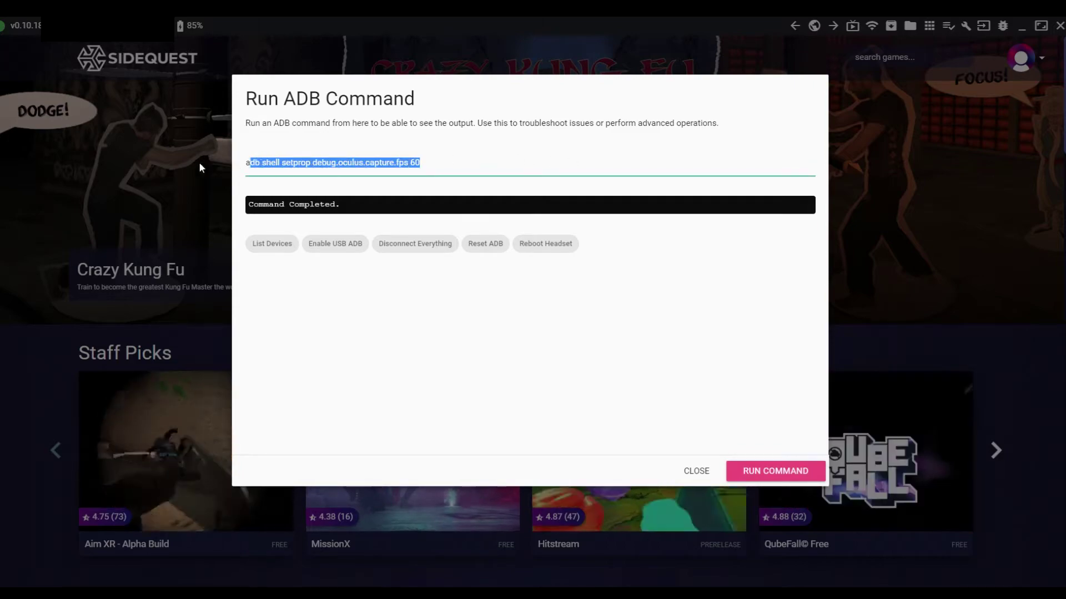
text(adb shell setprop debug.oculus.textureWidth 1920)
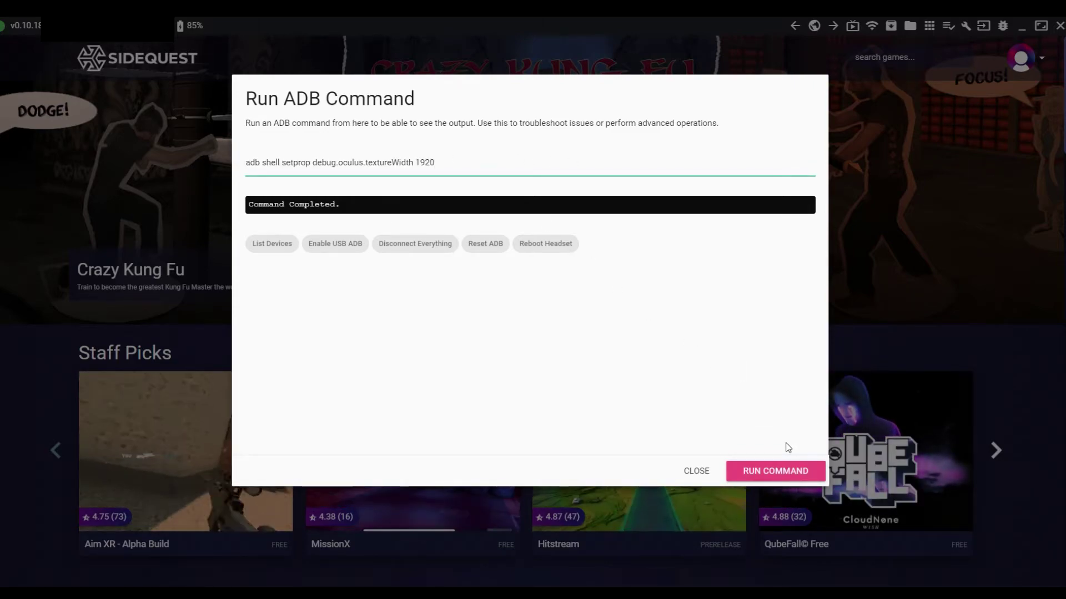
click(789, 477)
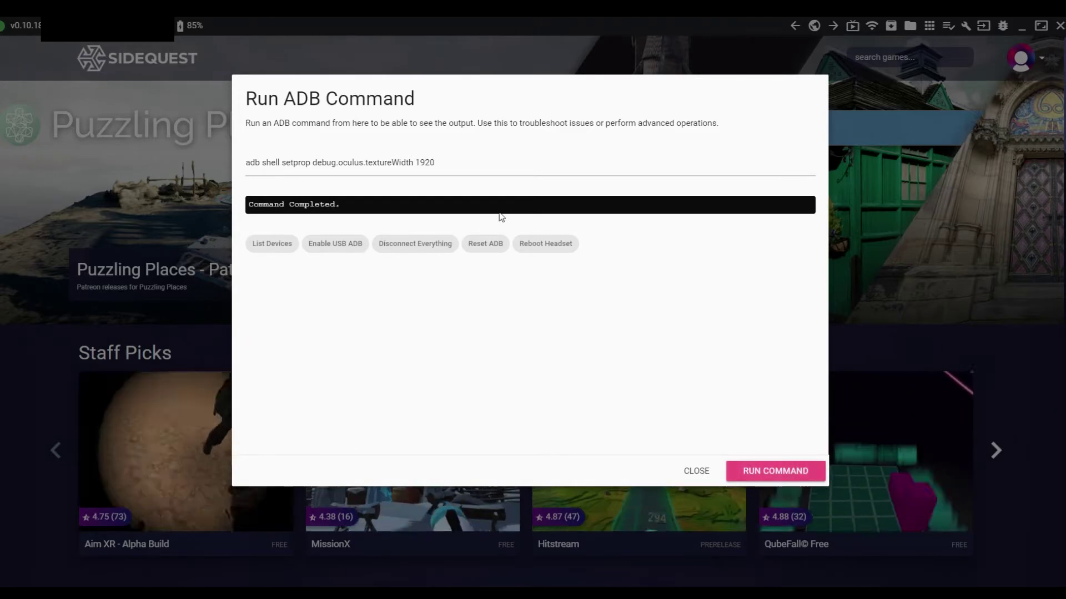
Step: Close the Run ADB Command dialog and browse the store's game catalogue down to the Tags list
click(696, 472)
scroll(644, 333, down, 5)
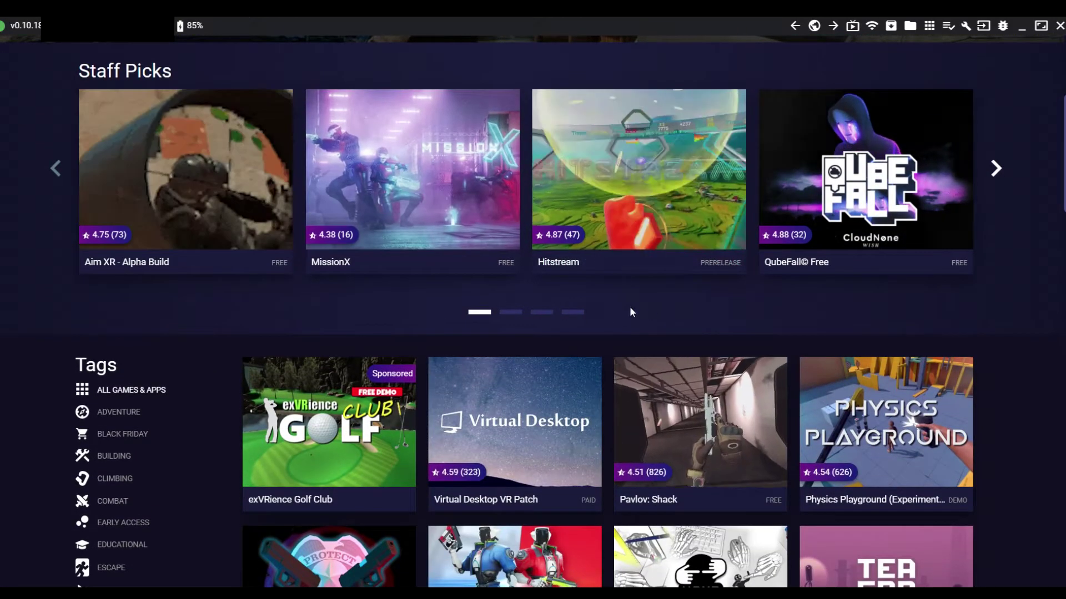
scroll(834, 344, down, 5)
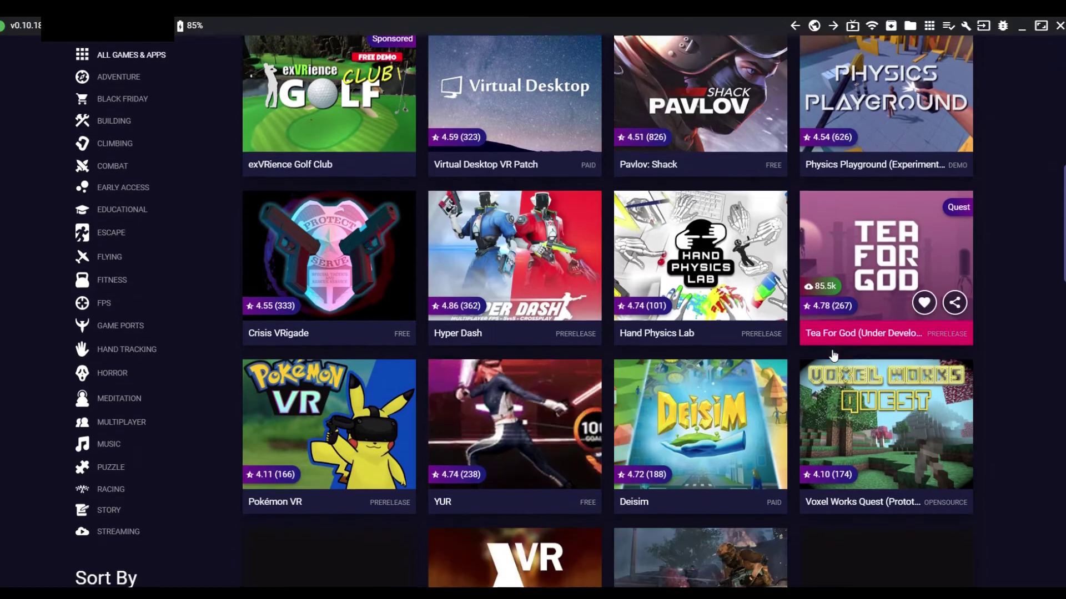
scroll(834, 355, down, 1)
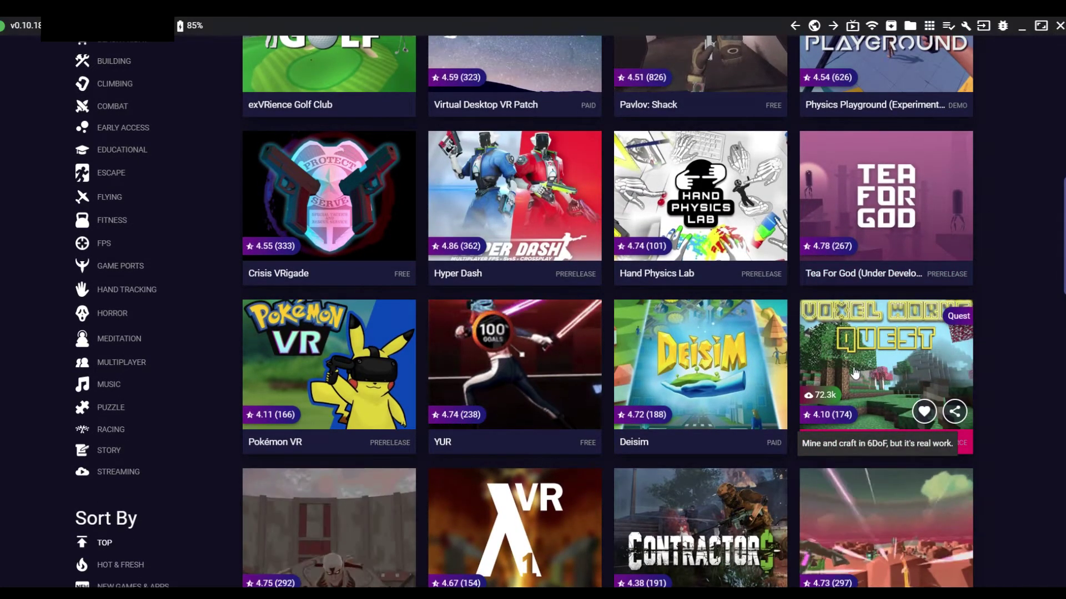
scroll(853, 373, down, 3)
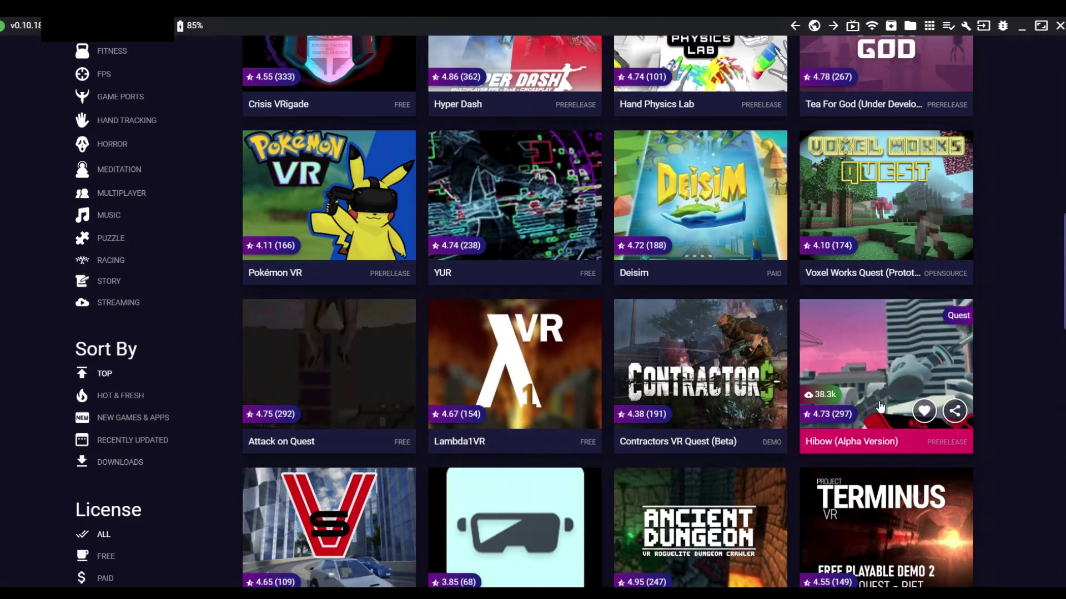
scroll(719, 377, down, 3)
scroll(719, 377, up, 15)
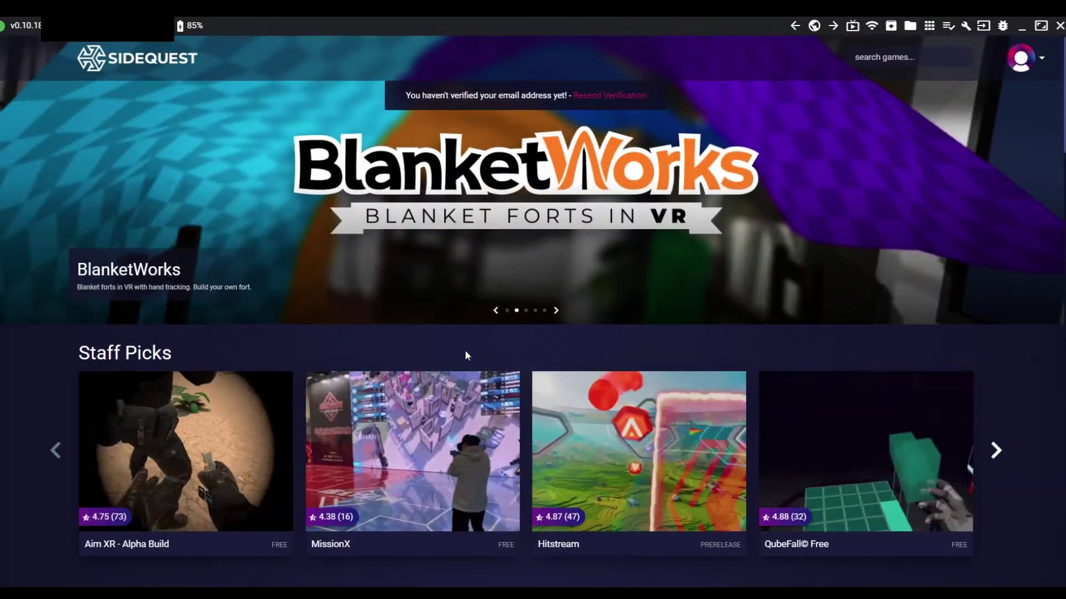
scroll(410, 372, down, 6)
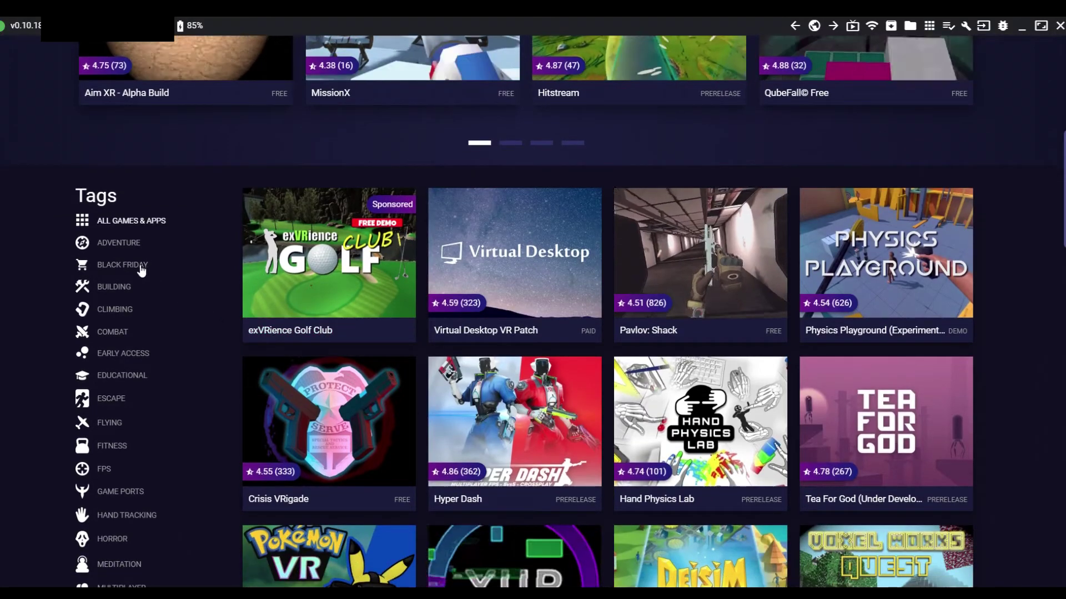
scroll(366, 286, down, 20)
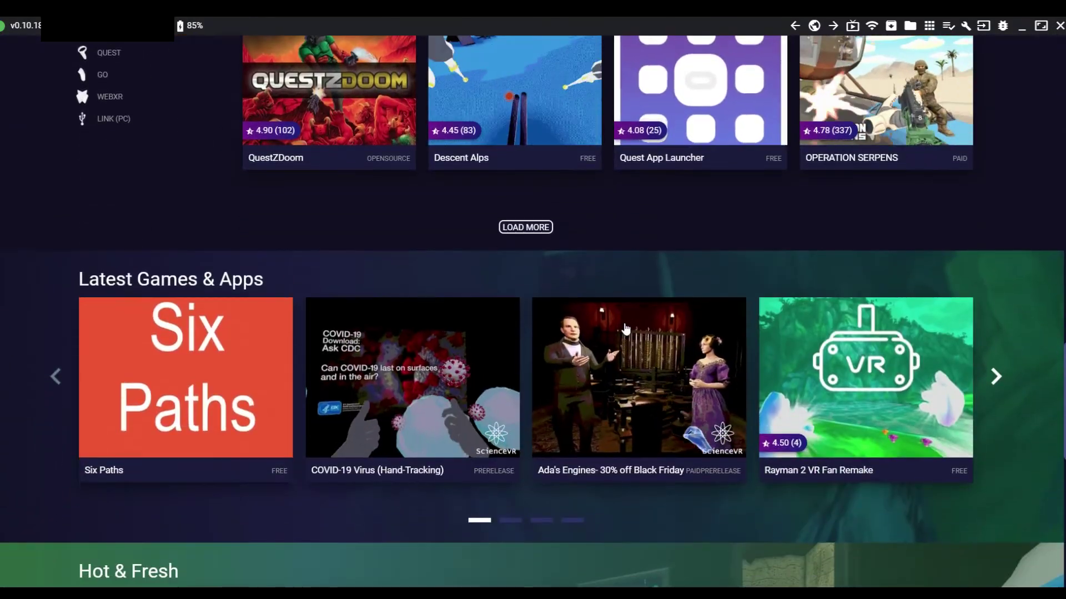
scroll(635, 328, down, 7)
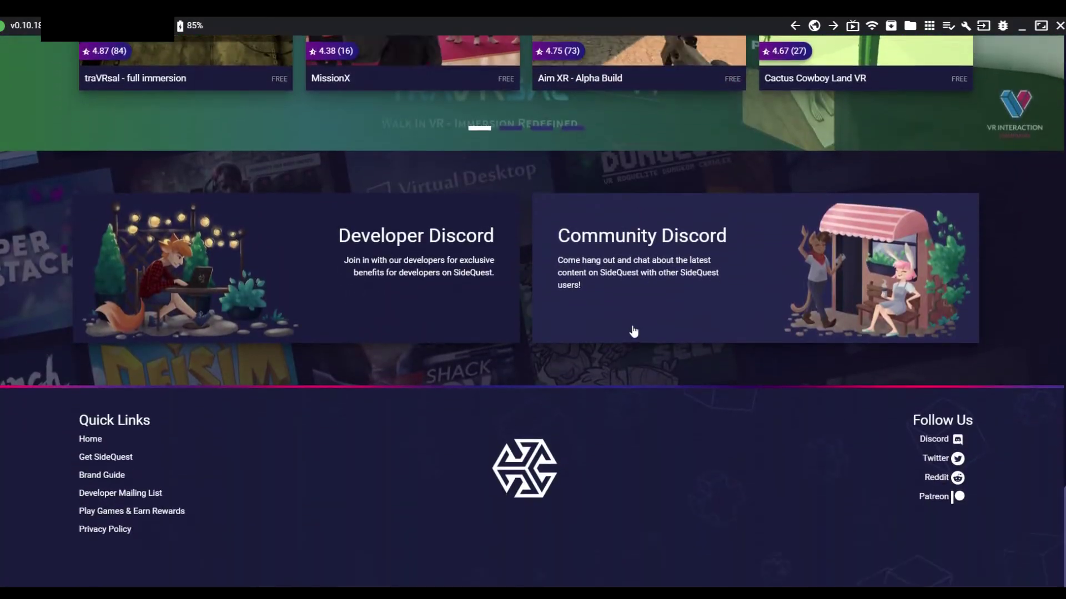
scroll(632, 333, up, 9)
scroll(637, 332, up, 7)
scroll(638, 333, up, 3)
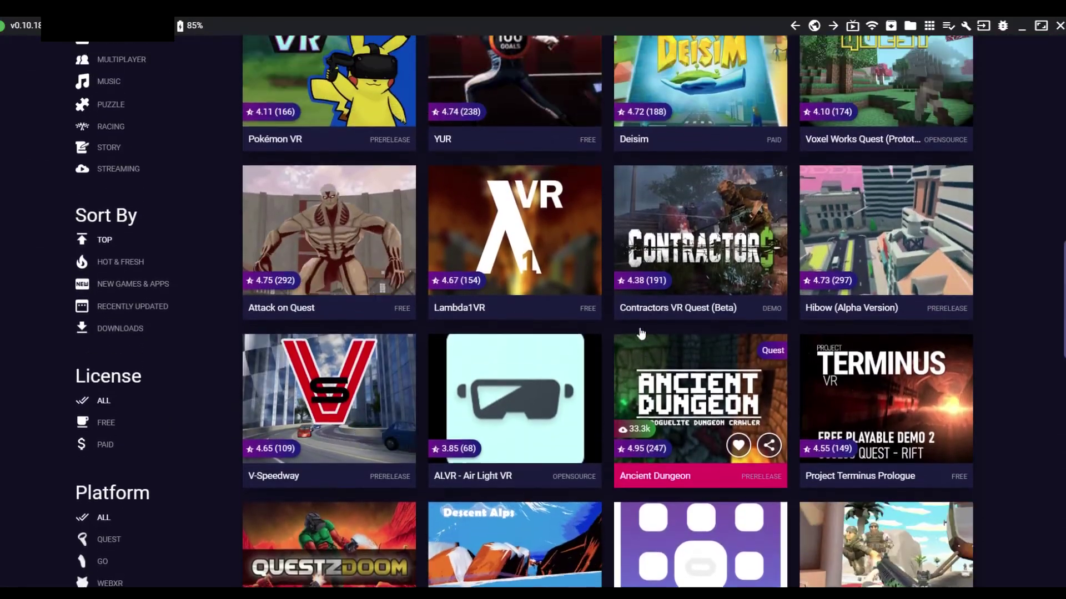
scroll(751, 349, up, 2)
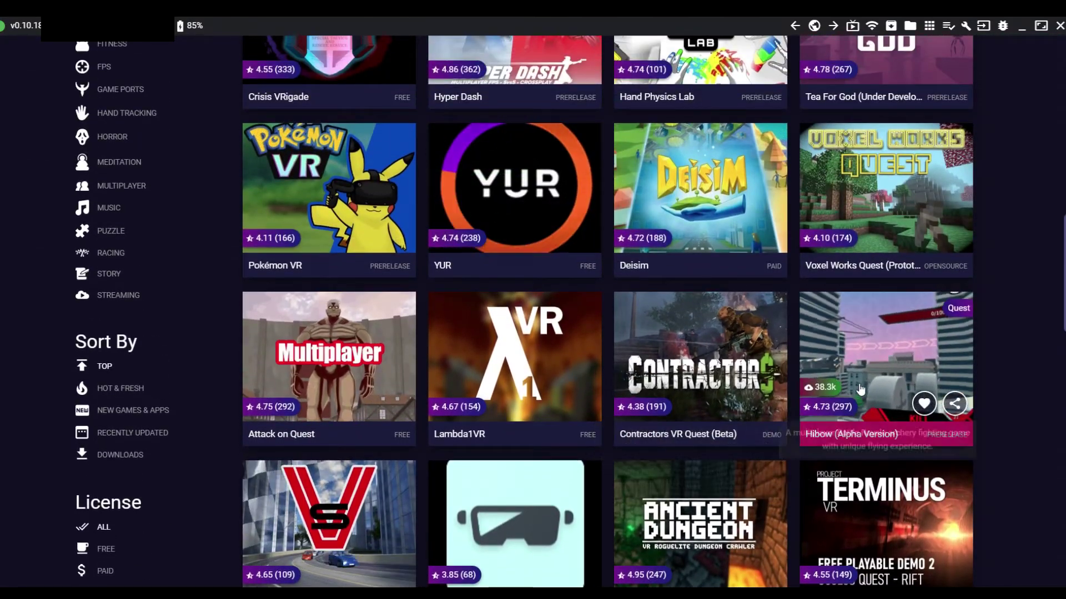
scroll(816, 372, up, 5)
scroll(866, 387, up, 2)
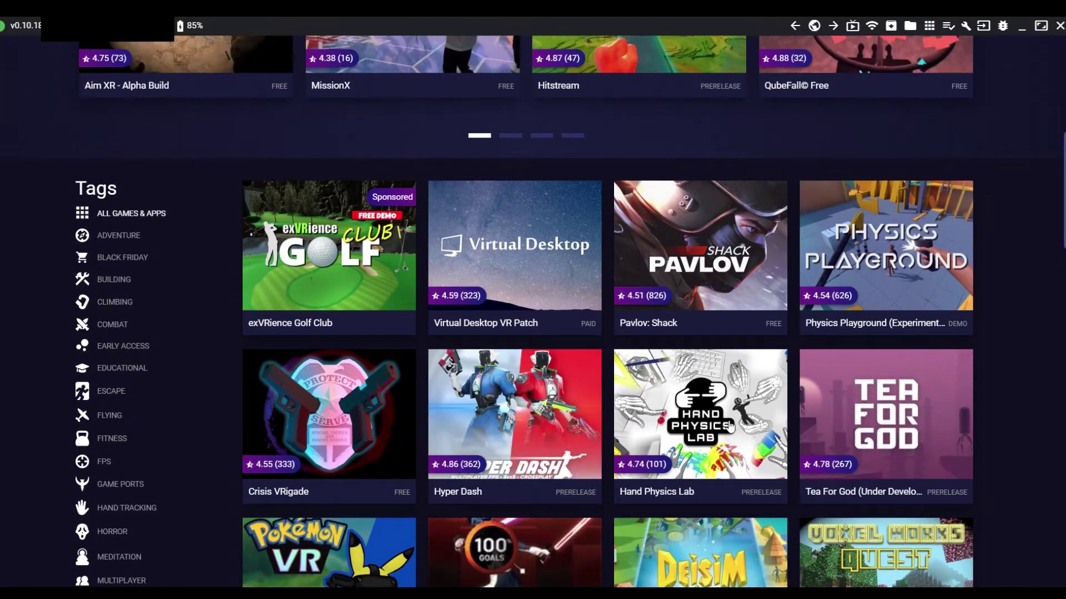
scroll(715, 404, down, 1)
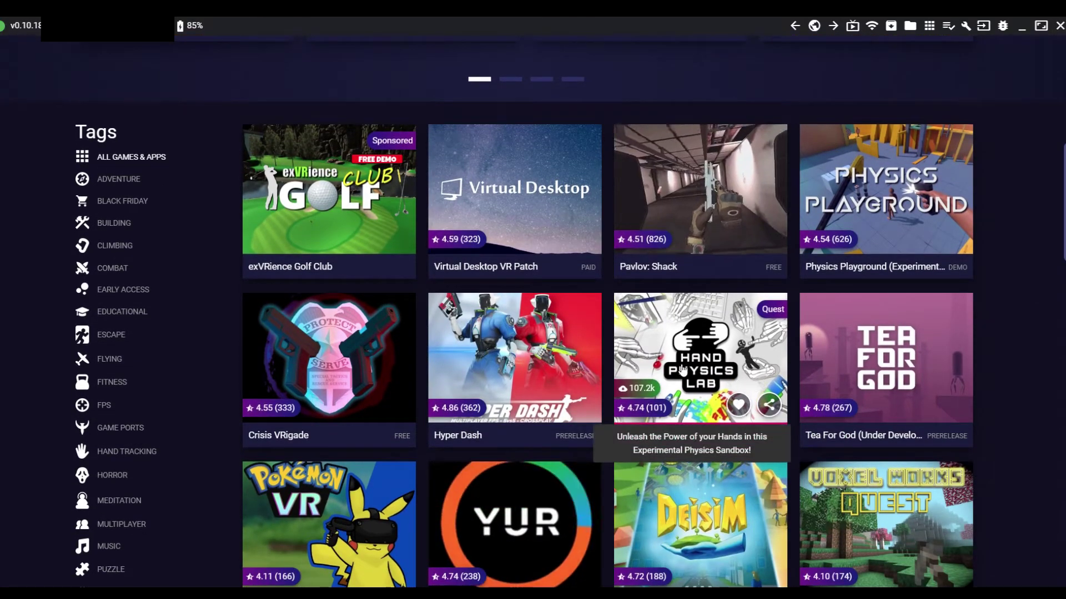